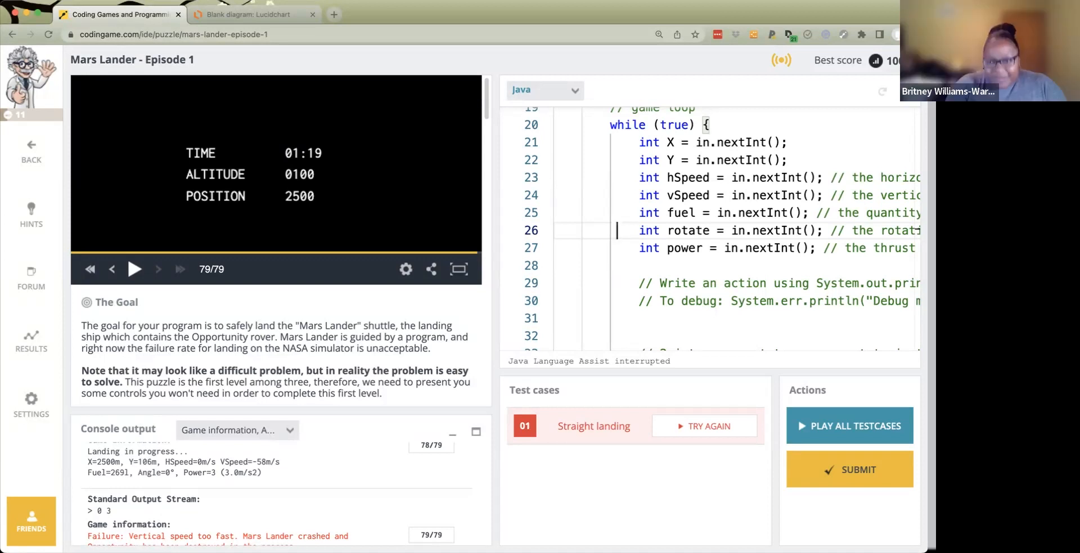
# - Switch from the Mars Lander puzzle to the 'Blank diagram: Lucidchart' browser tab
pyautogui.click(251, 16)
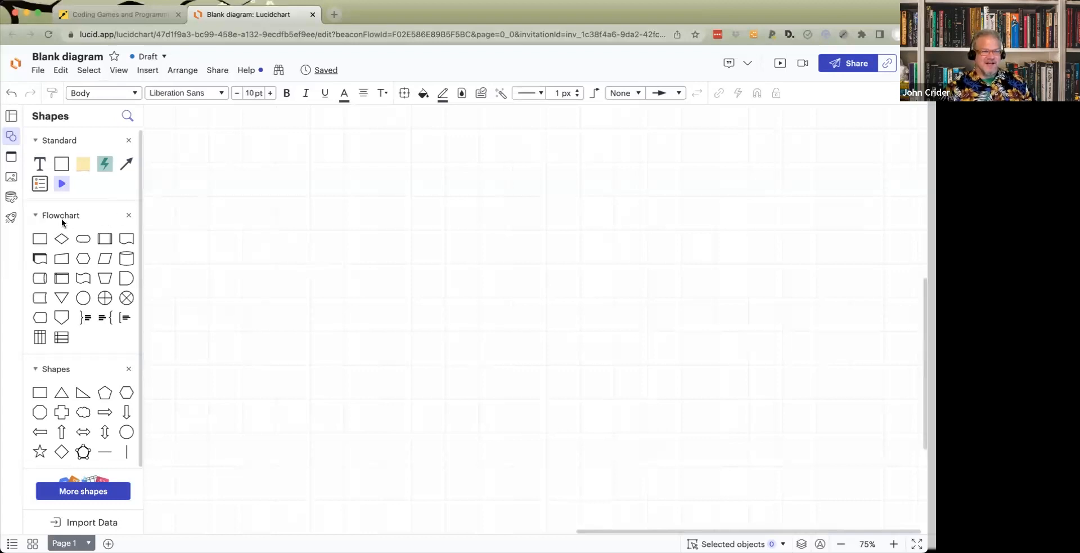
# - Place Terminator, Process and Data flowchart shapes on the canvas
pyautogui.moveTo(81, 238)
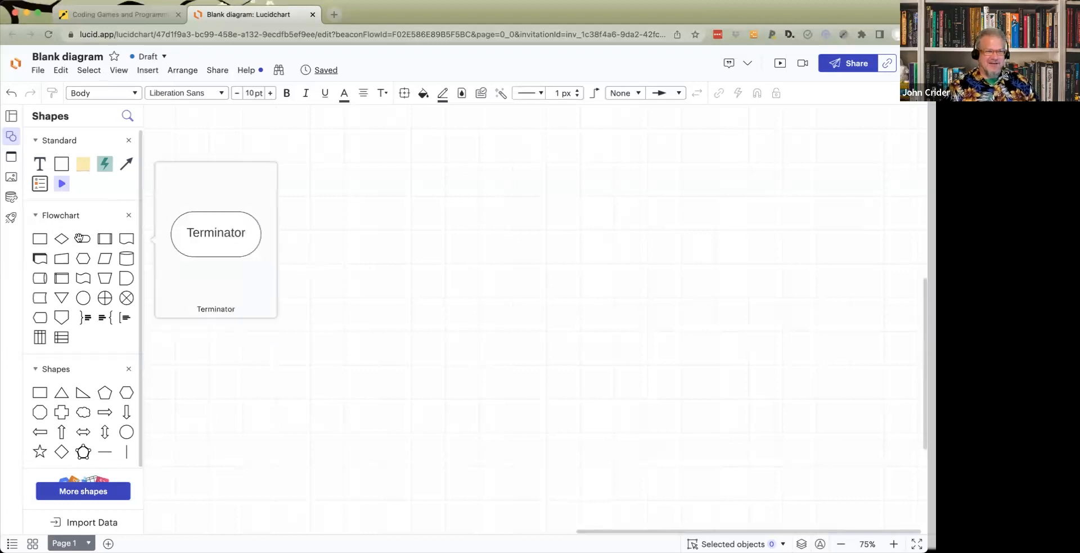
pyautogui.moveTo(81, 241); pyautogui.dragTo(376, 153)
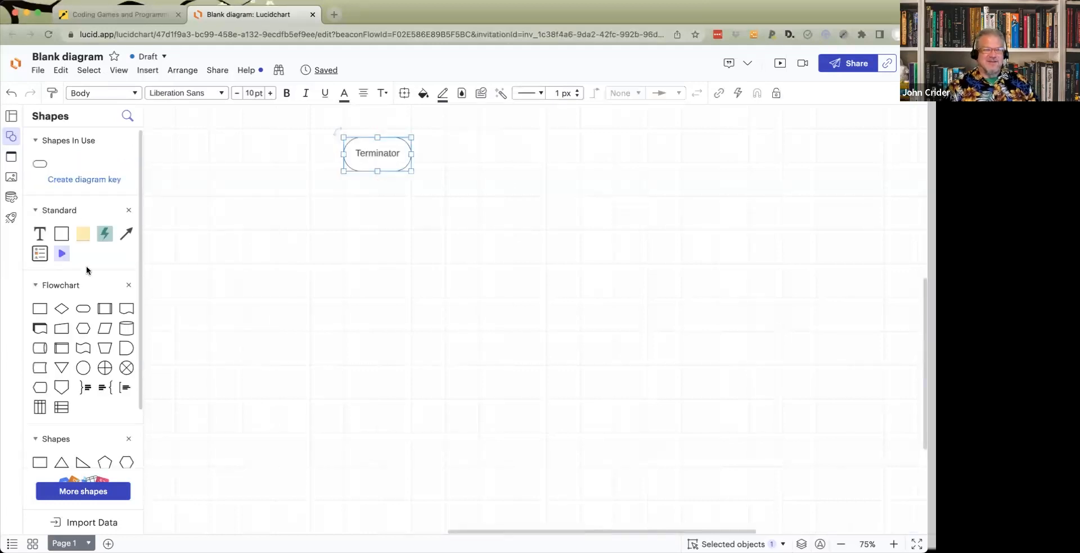
pyautogui.scroll(-2, 99, 291)
pyautogui.moveTo(40, 261); pyautogui.dragTo(376, 250)
pyautogui.moveTo(113, 313)
pyautogui.moveTo(104, 281); pyautogui.dragTo(360, 345)
# - Add a Decision diamond linked from the Terminator, then delete the diamond and its connector
pyautogui.moveTo(127, 344)
pyautogui.moveTo(62, 261); pyautogui.dragTo(556, 196)
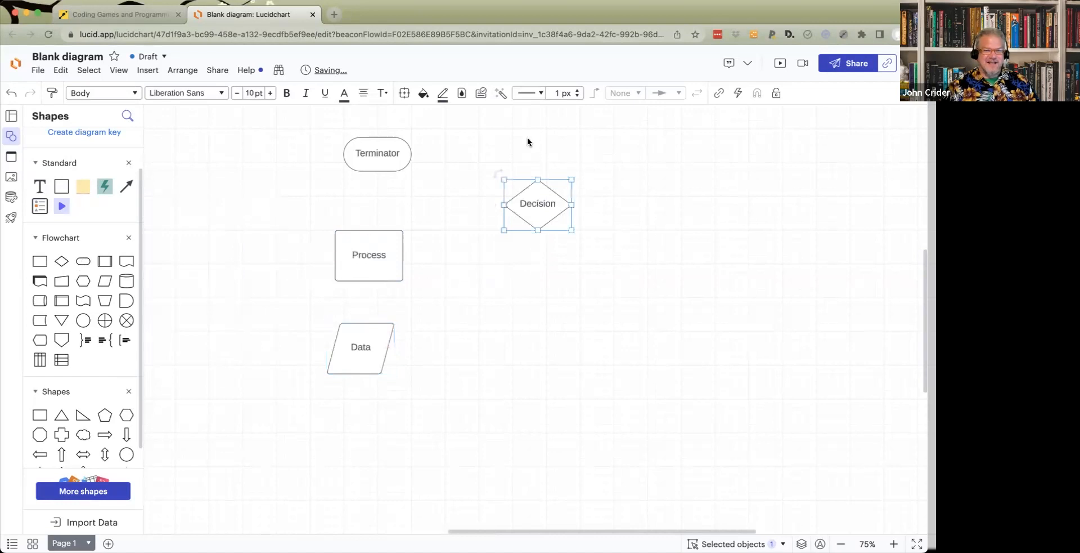
pyautogui.moveTo(411, 154); pyautogui.dragTo(539, 178)
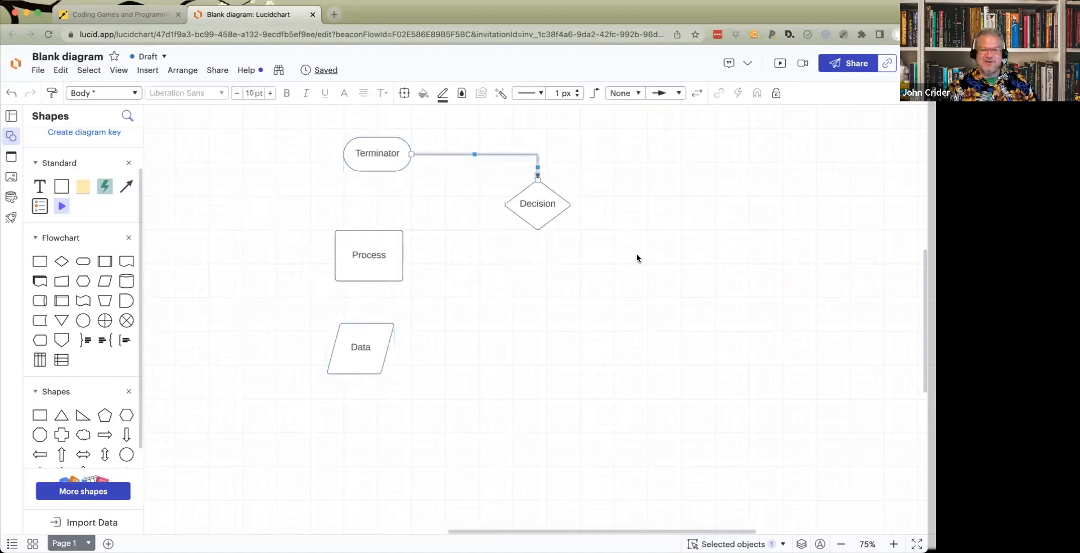
pyautogui.click(494, 137)
pyautogui.moveTo(494, 141); pyautogui.dragTo(633, 326)
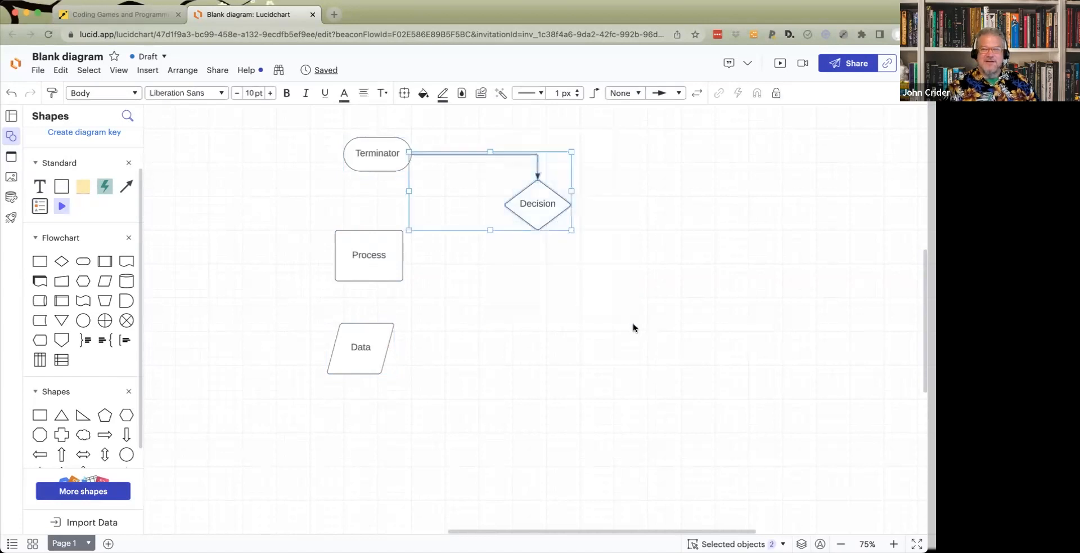
pyautogui.press('Delete')
pyautogui.moveTo(282, 206); pyautogui.dragTo(546, 515)
pyautogui.scroll(-10, 538, 430)
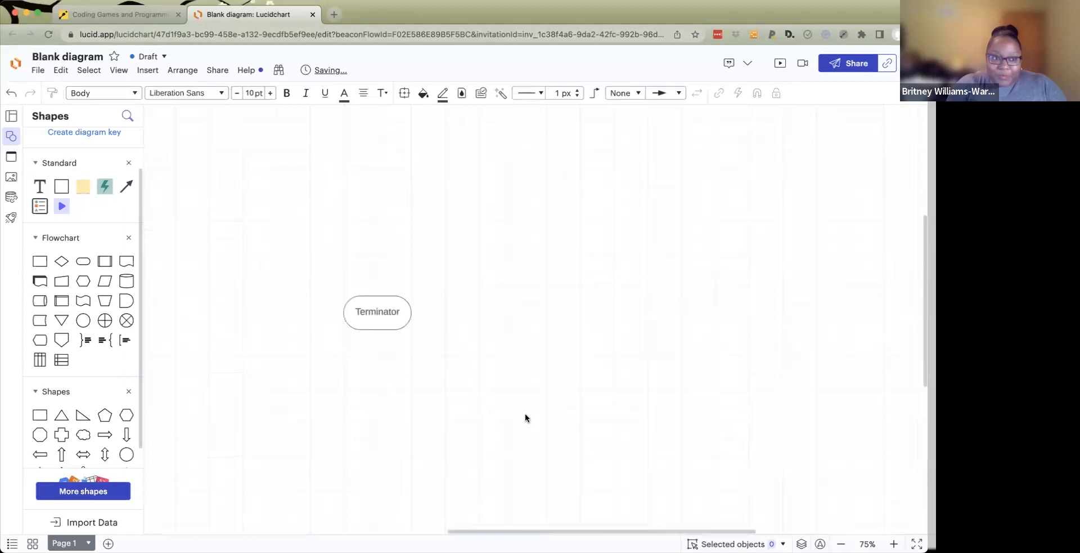
# - Label the Terminator shape 'Start' and move it up and to the left
pyautogui.scroll(-1, 525, 414)
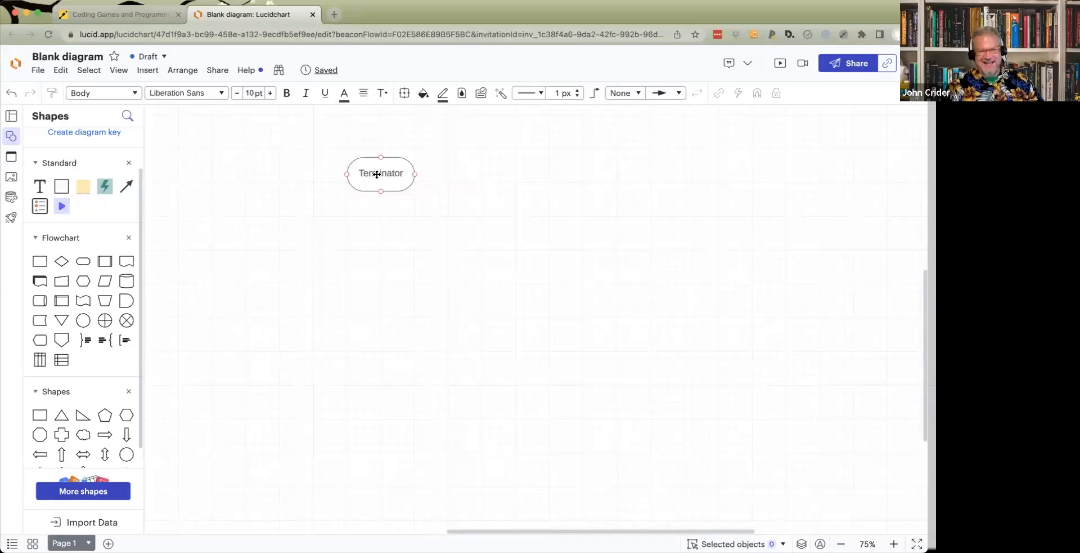
pyautogui.doubleClick(377, 174)
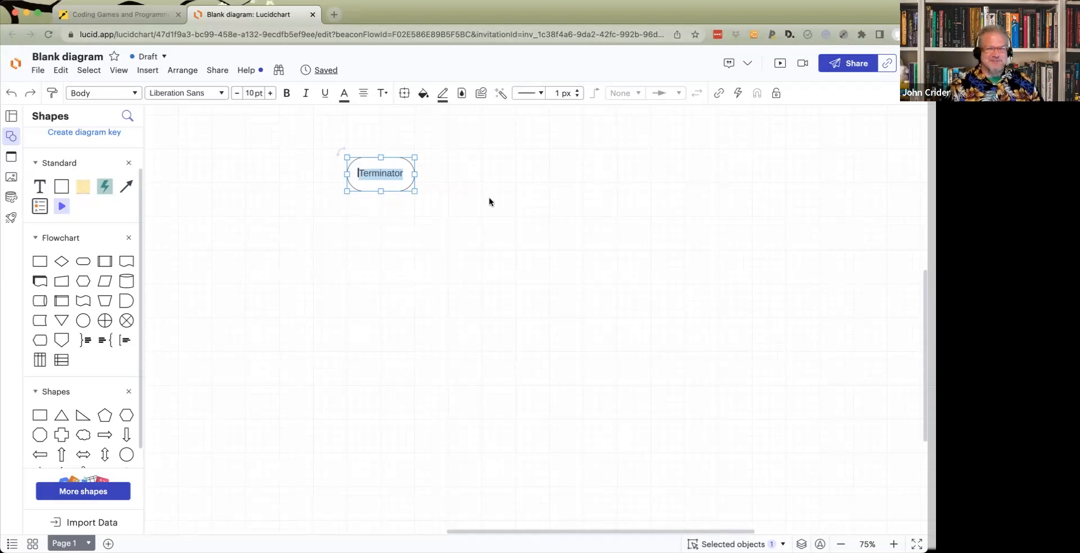
pyautogui.write('Start')
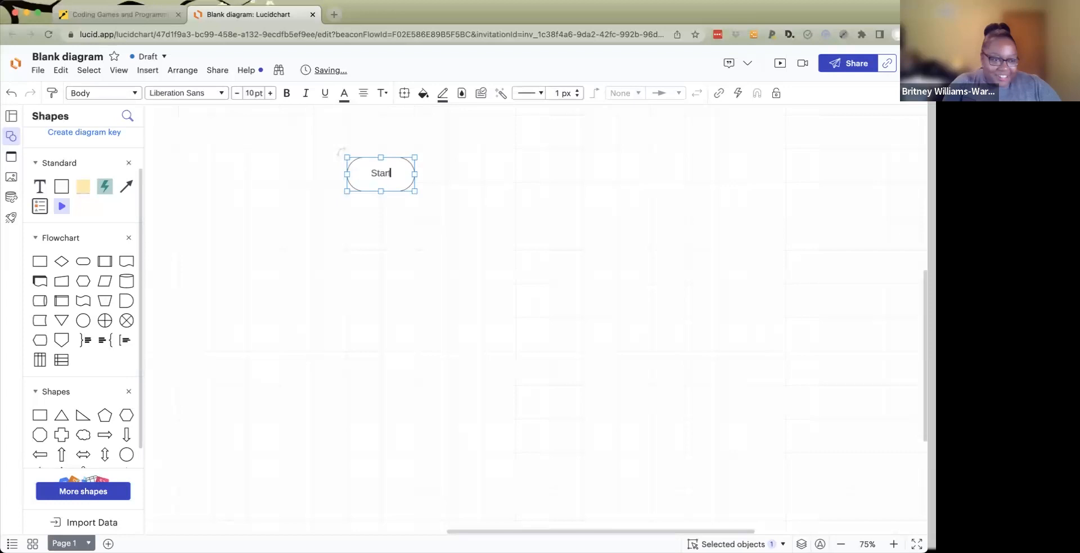
pyautogui.click(439, 281)
pyautogui.moveTo(402, 174); pyautogui.dragTo(385, 137)
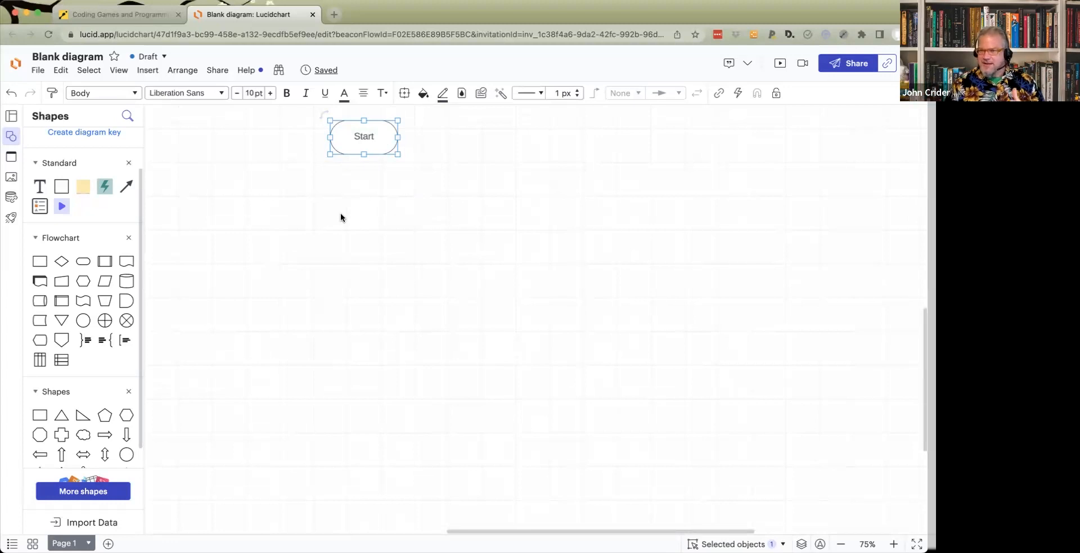
# - Select all the Mars Lander Java code in CodinGame, then return to Lucidchart
pyautogui.click(149, 17)
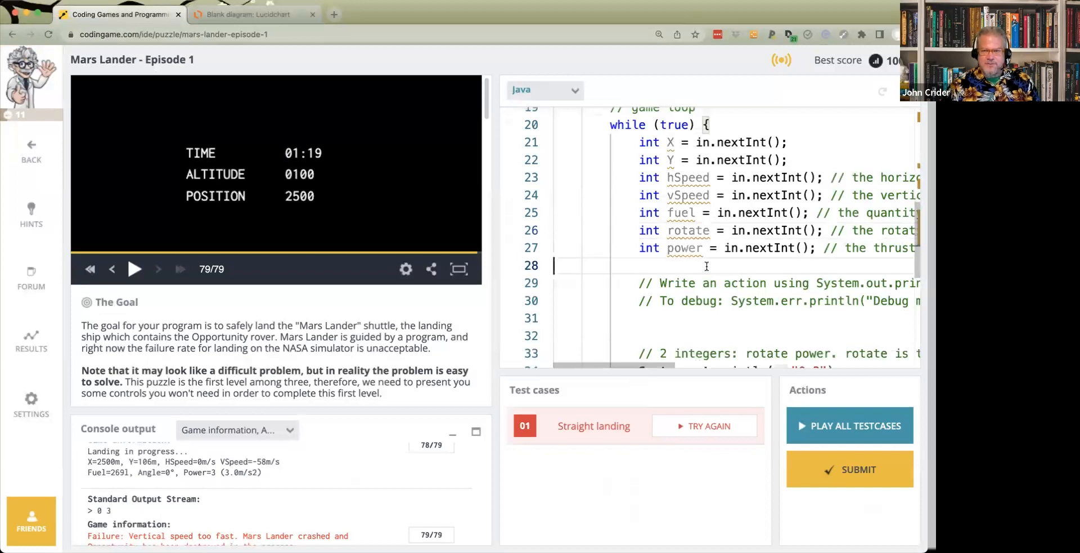
pyautogui.press('super+a')
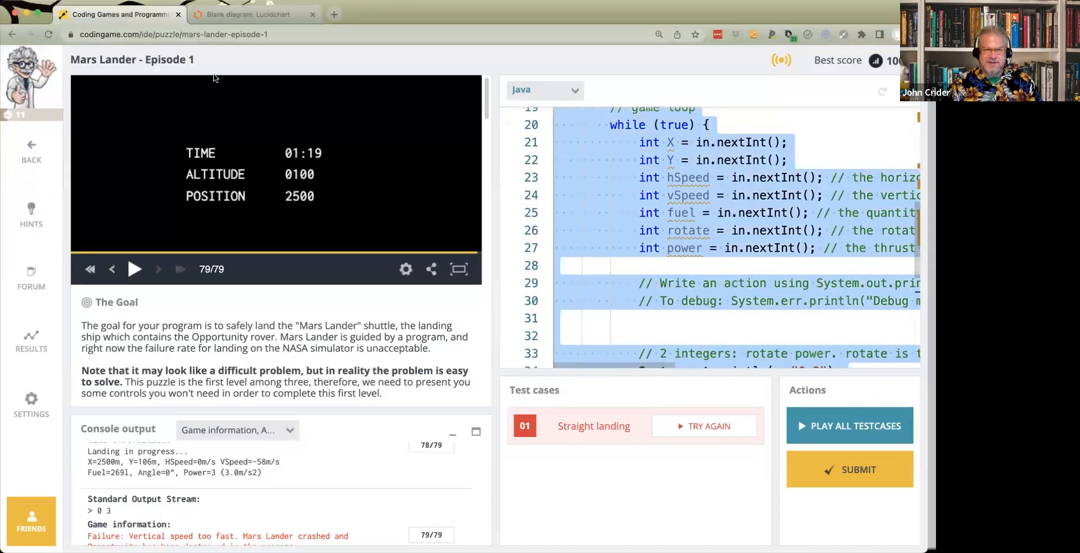
pyautogui.click(249, 16)
# - Paste the Mars Lander Java code into a new text box beside Start and widen it
pyautogui.click(448, 148)
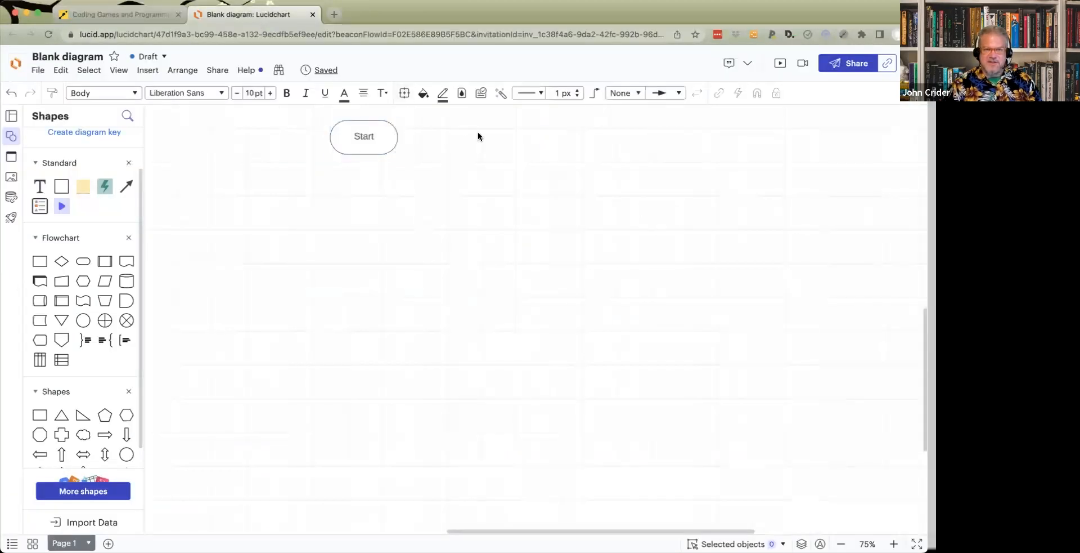
pyautogui.doubleClick(487, 134)
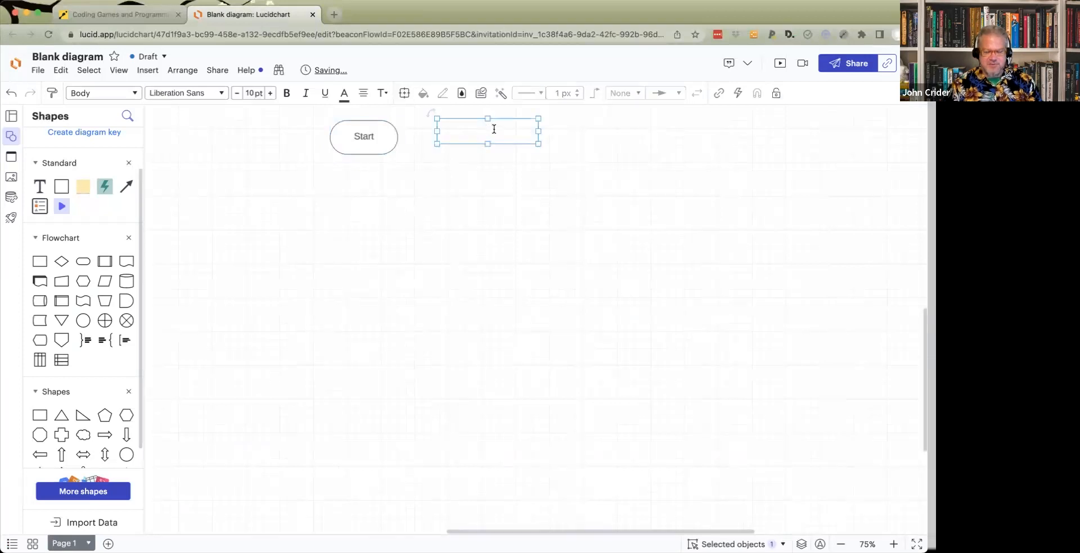
pyautogui.press('super+v')
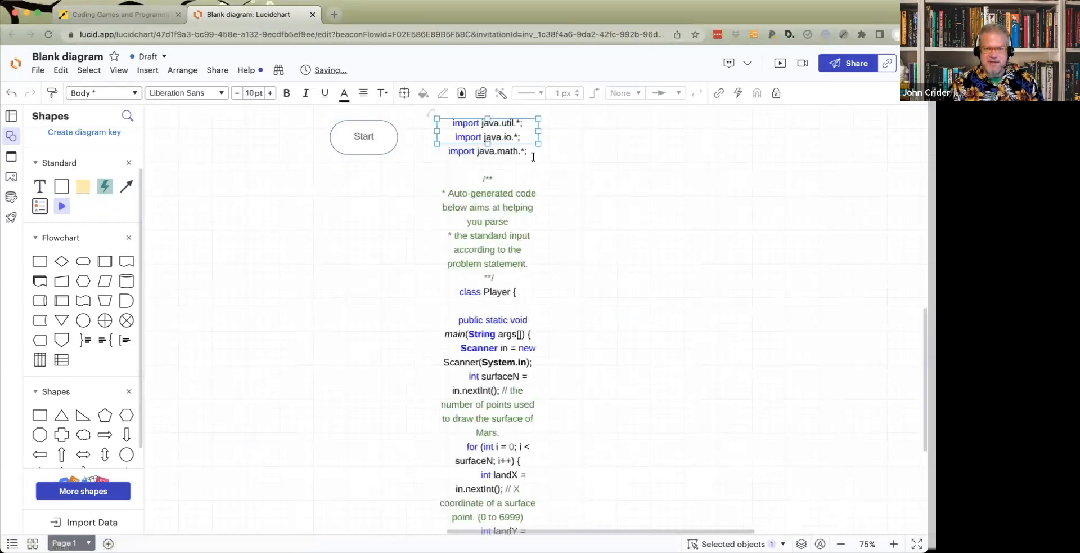
pyautogui.moveTo(538, 143); pyautogui.dragTo(845, 458)
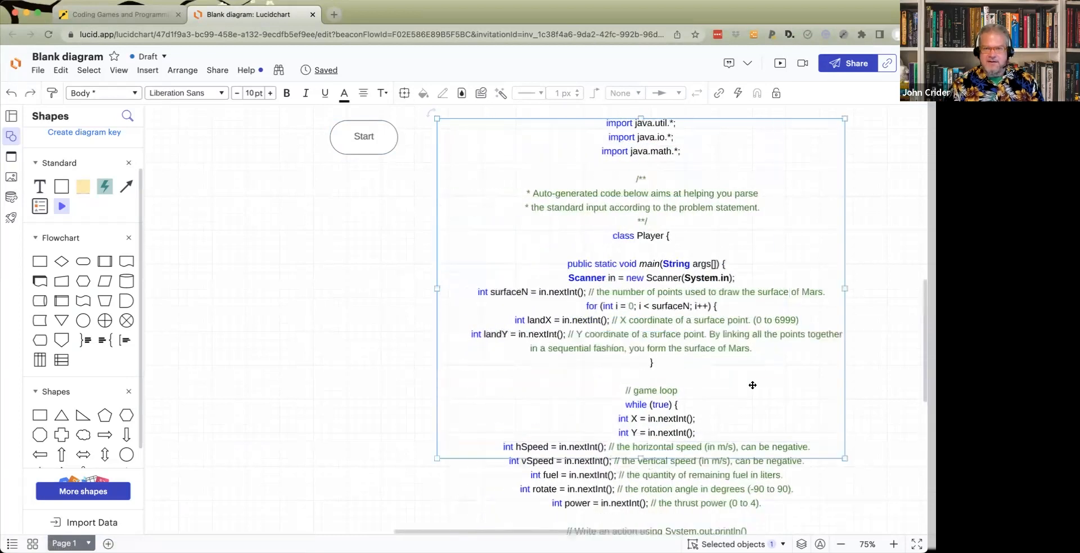
# - Left-align the pasted code text
pyautogui.doubleClick(693, 321)
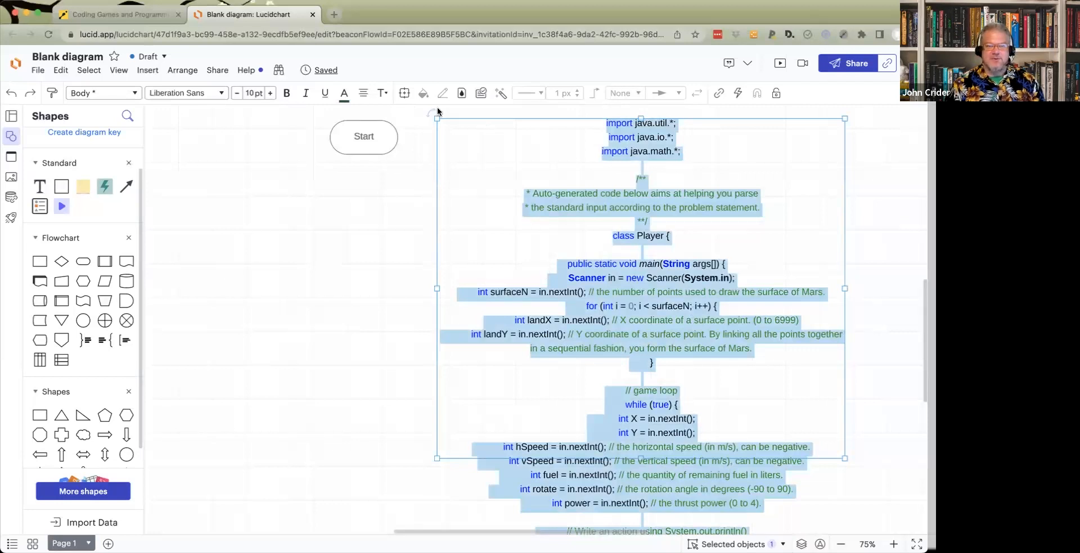
pyautogui.click(364, 93)
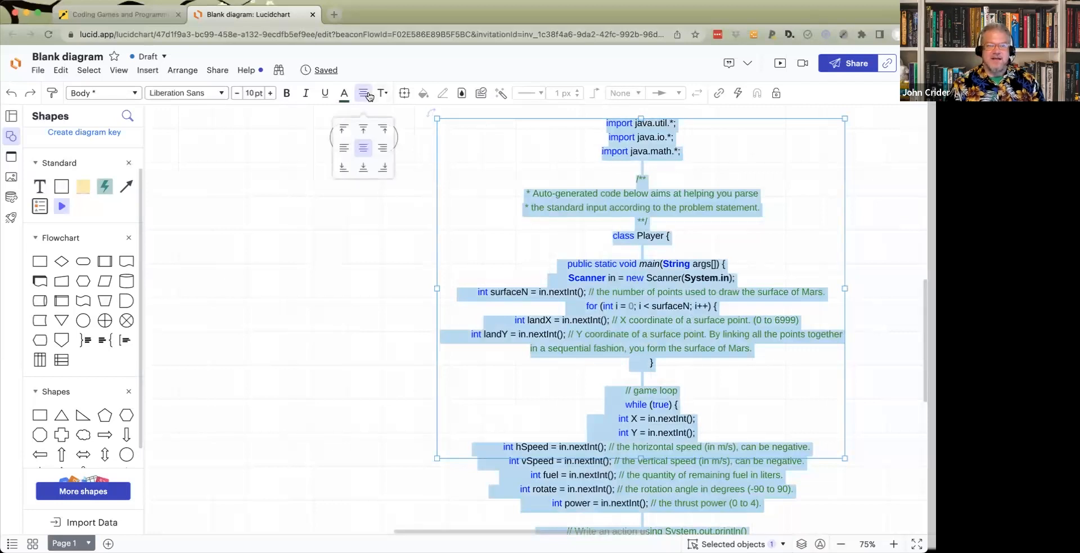
pyautogui.click(344, 131)
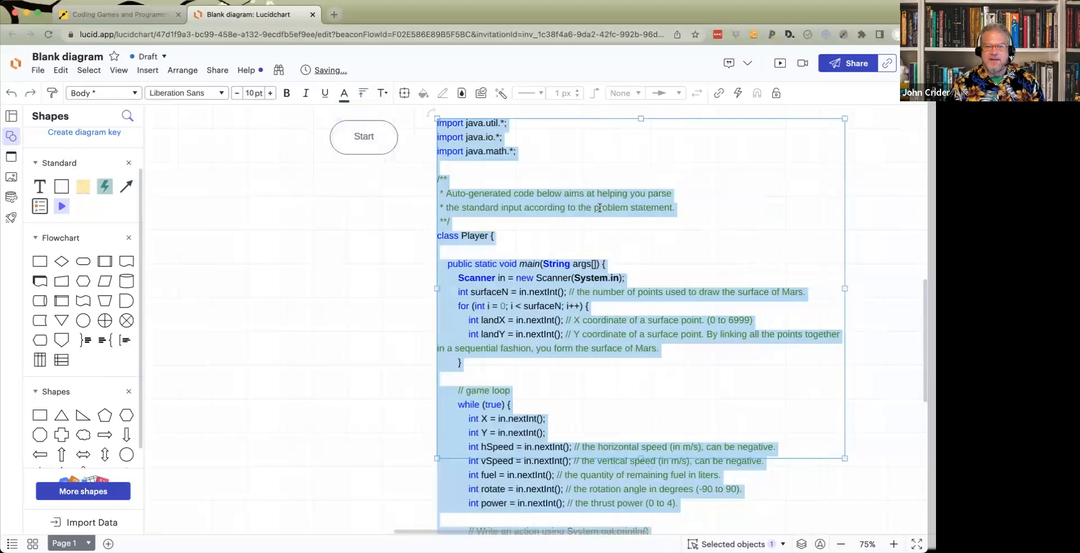
pyautogui.click(601, 208)
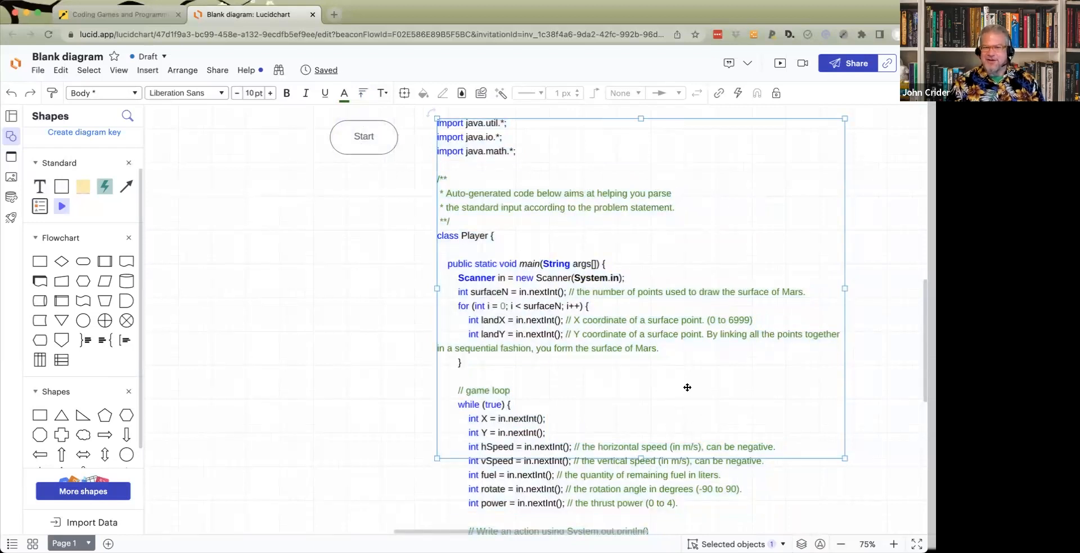
# - Move the Start terminator to the left of the code block
pyautogui.scroll(-2, 687, 388)
pyautogui.scroll(3, 687, 387)
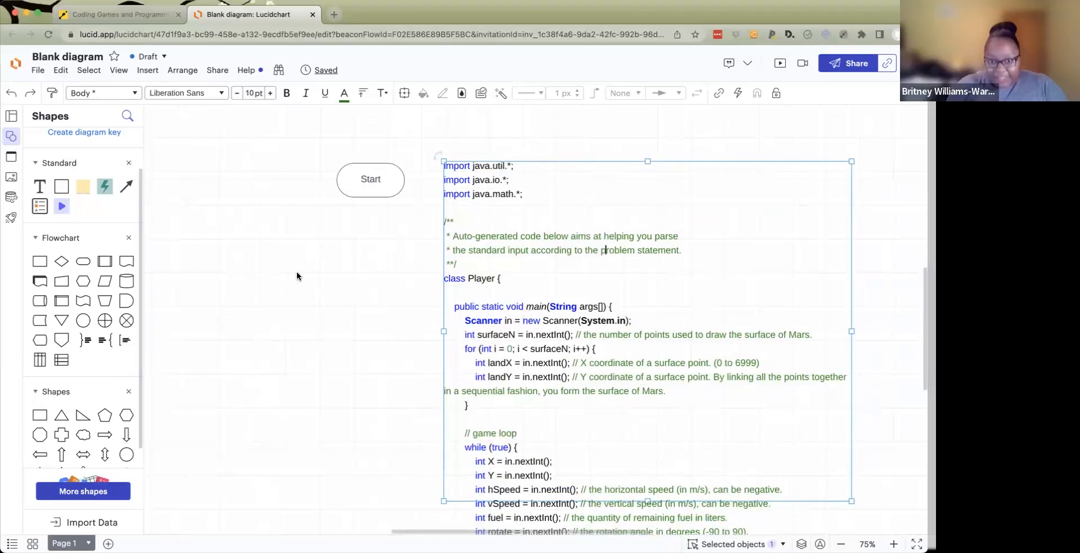
pyautogui.moveTo(354, 187); pyautogui.dragTo(248, 171)
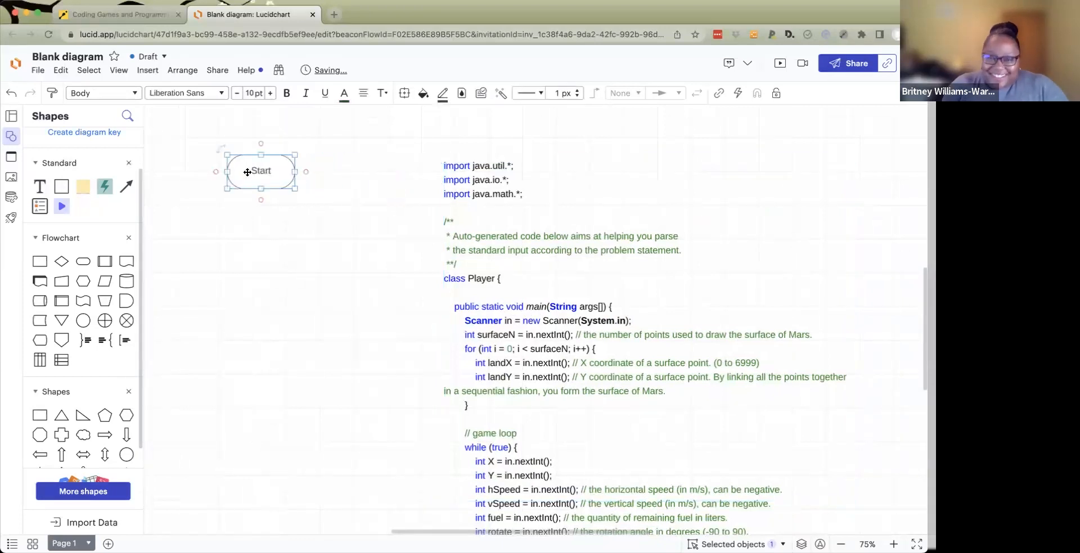
pyautogui.click(265, 225)
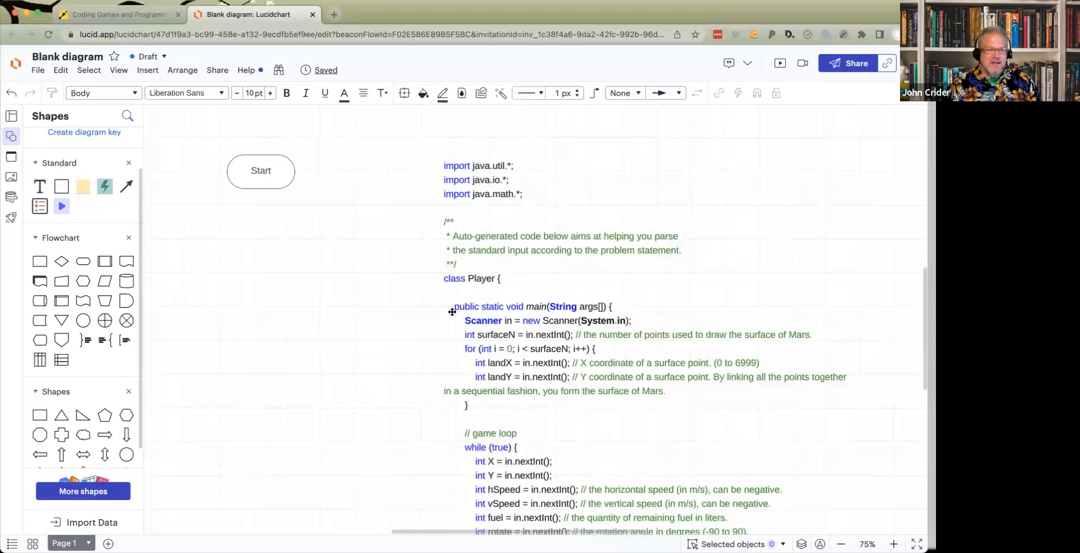
# - Add a Process box below Start and connect Start to it with an arrow
pyautogui.moveTo(37, 259); pyautogui.dragTo(261, 239)
pyautogui.click(260, 176)
pyautogui.moveTo(261, 198); pyautogui.dragTo(261, 230)
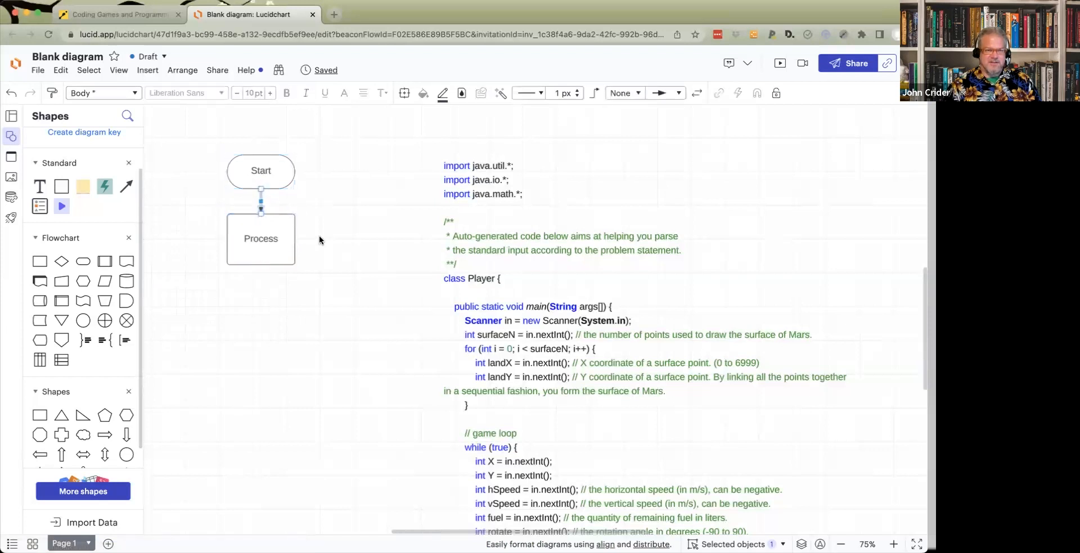
pyautogui.click(321, 212)
# - Label the process box 'Initialize Game'
pyautogui.click(272, 239)
pyautogui.doubleClick(272, 239)
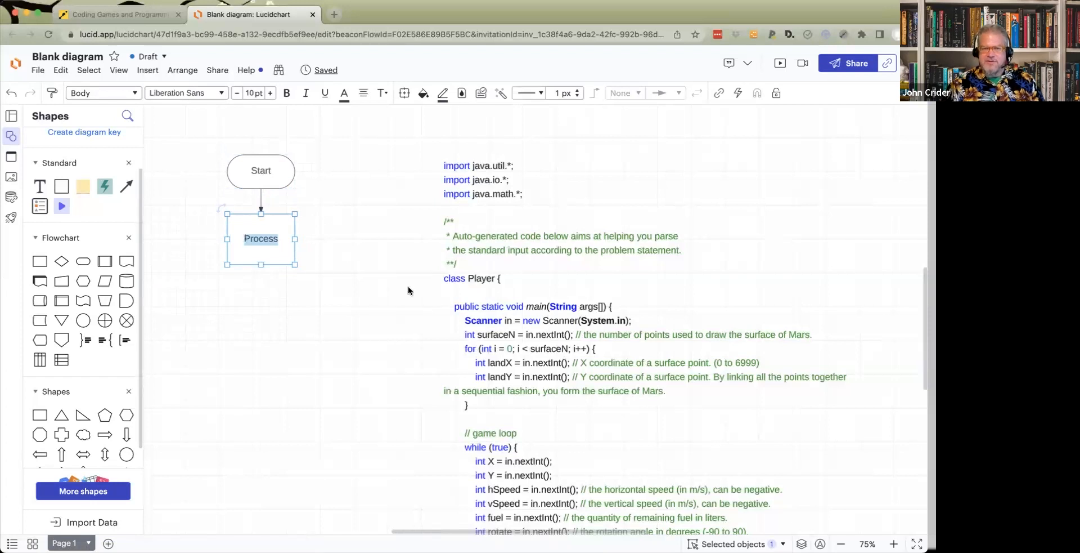
pyautogui.write('Ini')
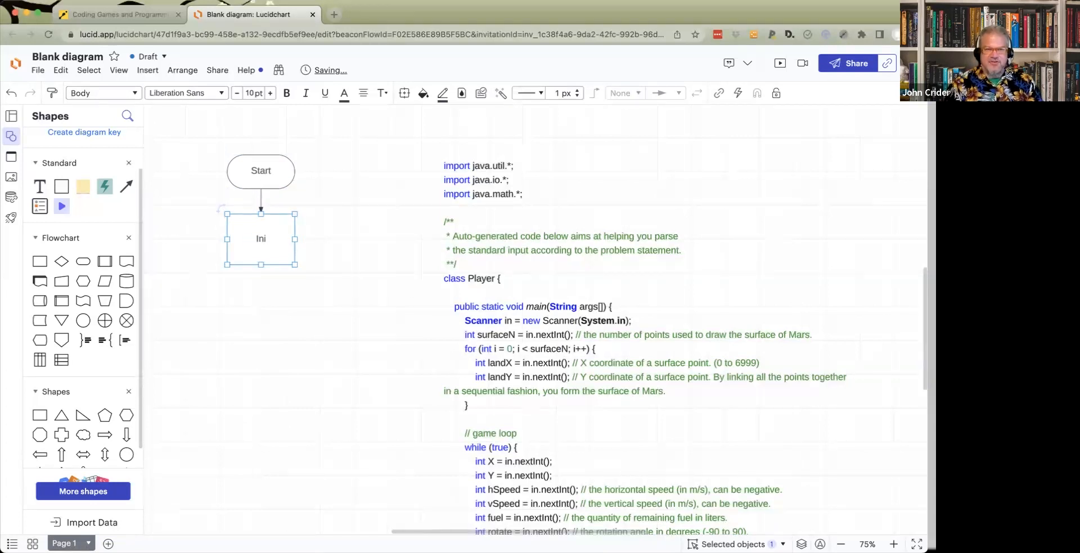
pyautogui.write('tialize Game')
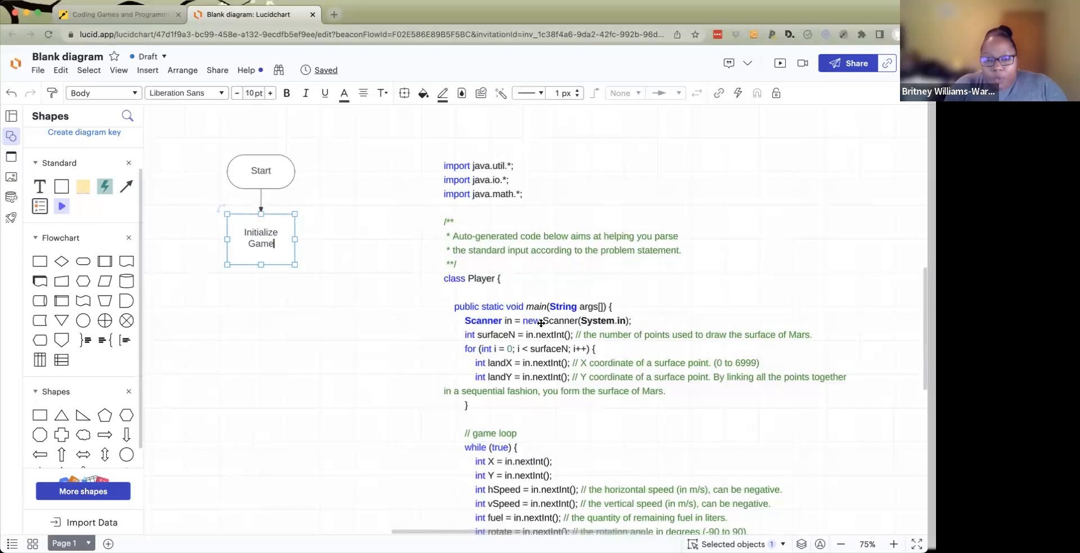
pyautogui.click(398, 327)
pyautogui.click(469, 317)
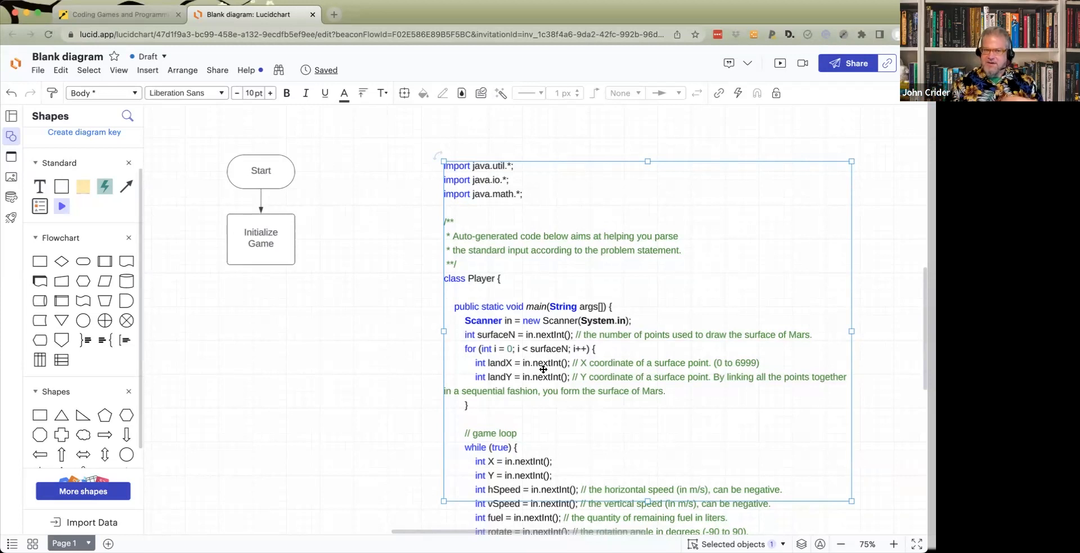
# - Review the starter code and the Initialization input section of the Mars Lander statement in CodinGame
pyautogui.click(152, 17)
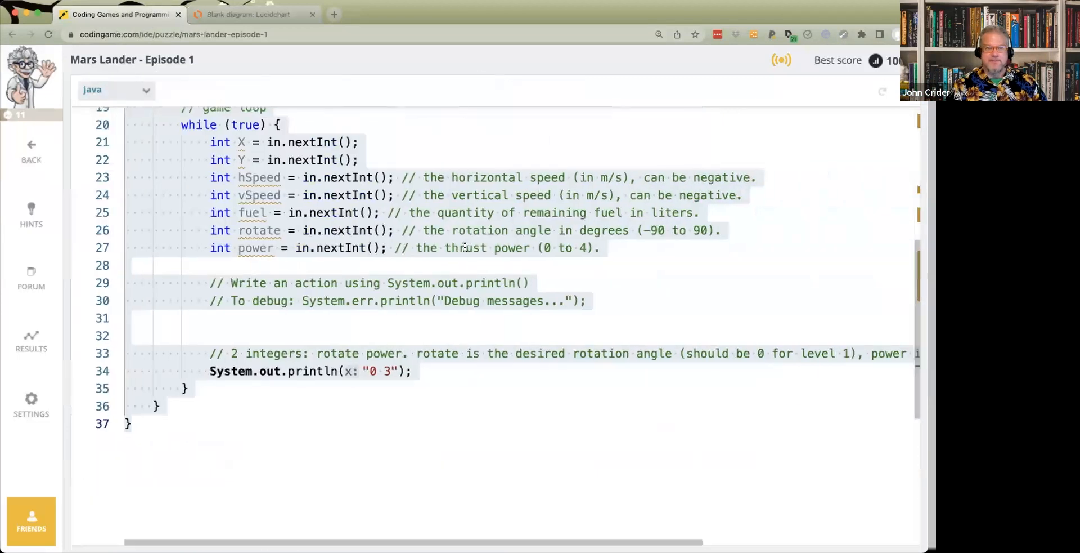
pyautogui.click(465, 246)
pyautogui.scroll(6, 313, 254)
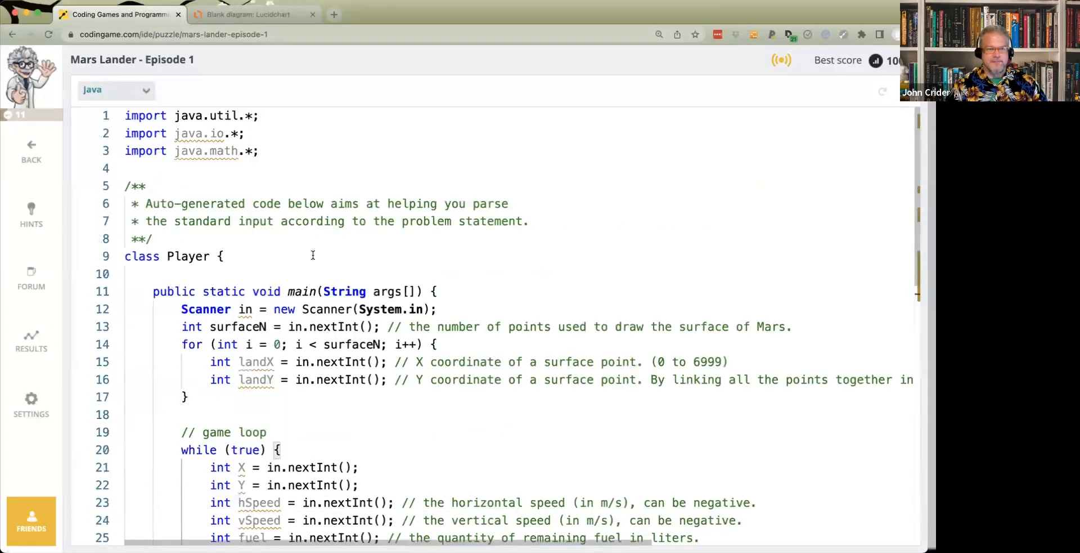
pyautogui.scroll(-2, 313, 254)
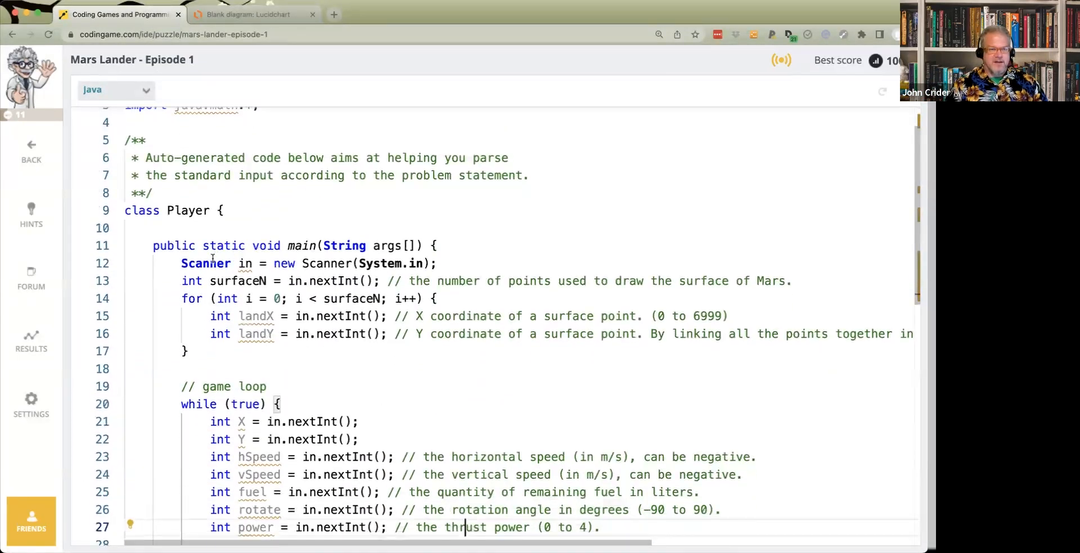
pyautogui.scroll(-1, 212, 259)
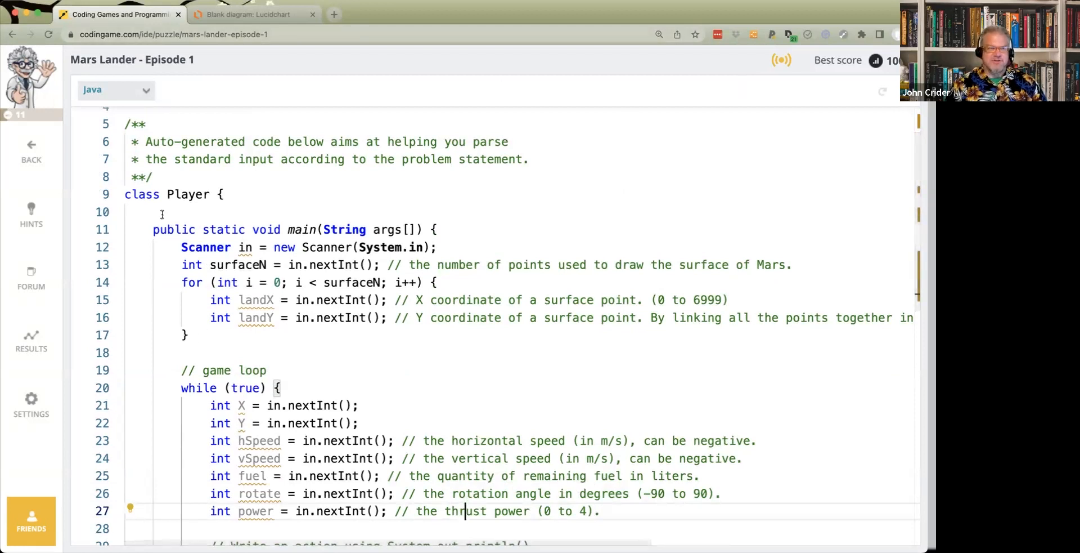
pyautogui.click(905, 92)
pyautogui.scroll(-2, 337, 347)
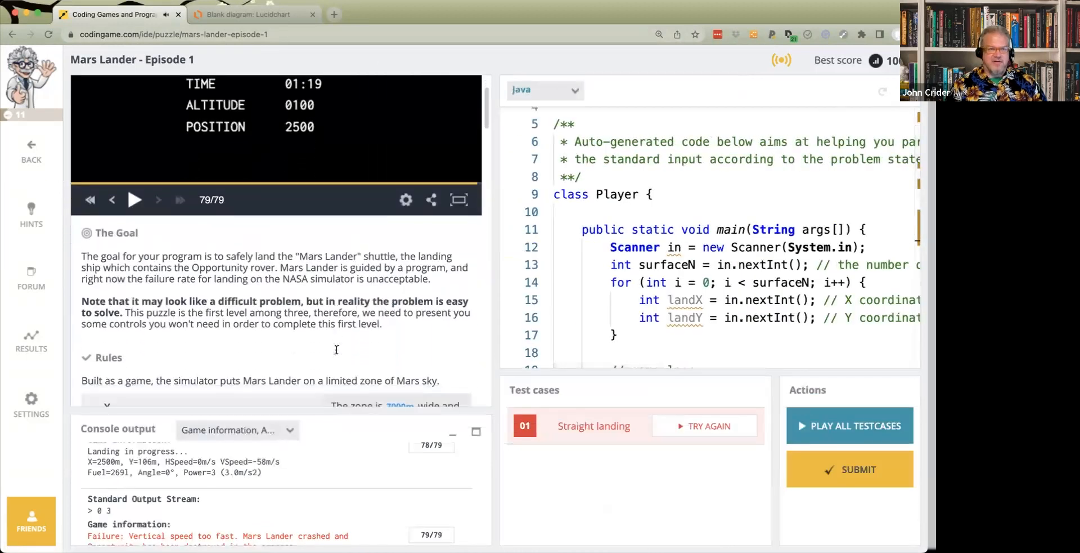
pyautogui.scroll(-10, 336, 350)
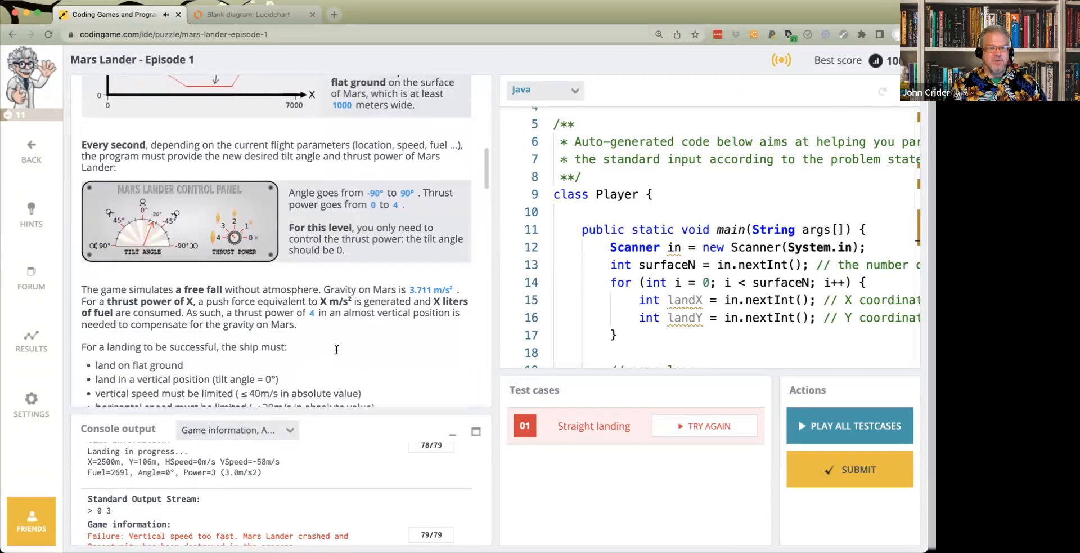
pyautogui.scroll(-10, 336, 349)
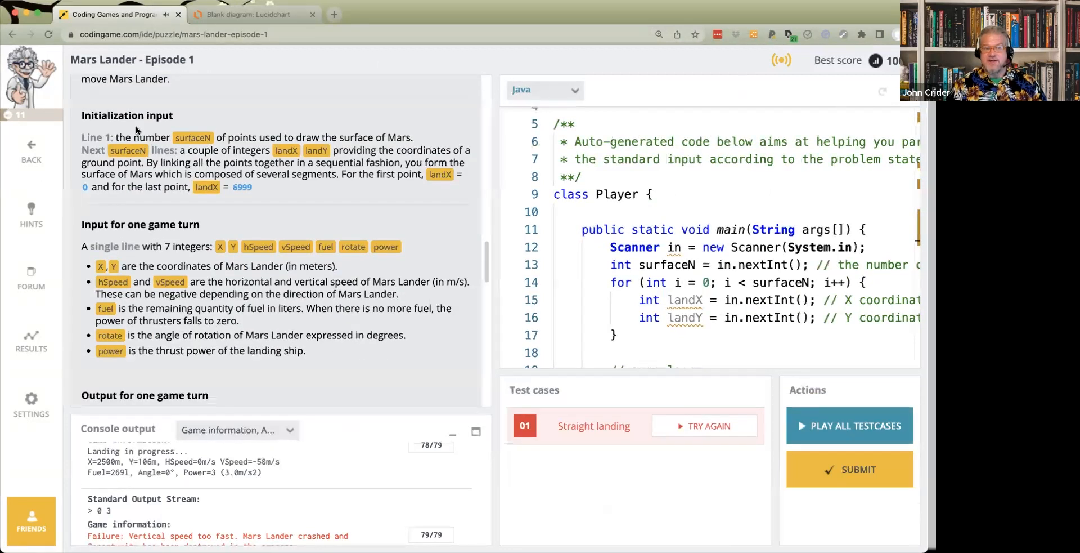
pyautogui.moveTo(82, 117); pyautogui.dragTo(179, 117)
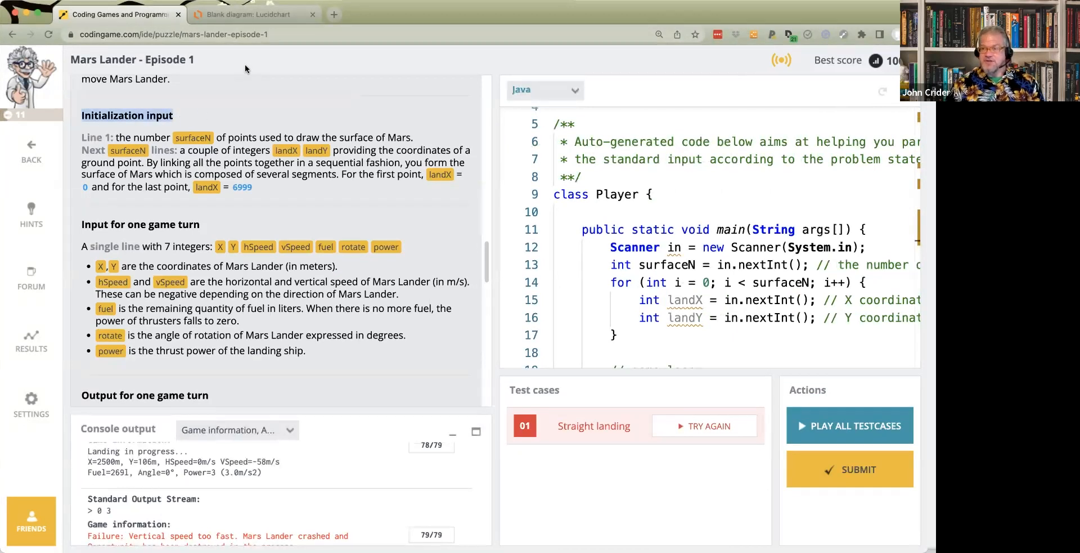
# - Replace 'Game' with 'Input' in the Lucidchart process box label
pyautogui.click(260, 14)
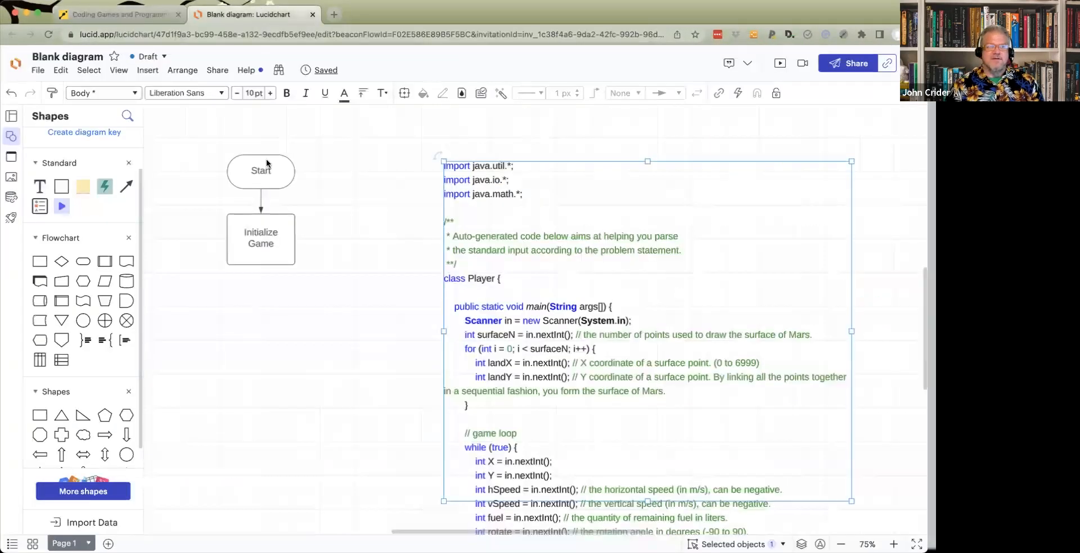
pyautogui.click(262, 242)
pyautogui.click(266, 244)
pyautogui.doubleClick(267, 244)
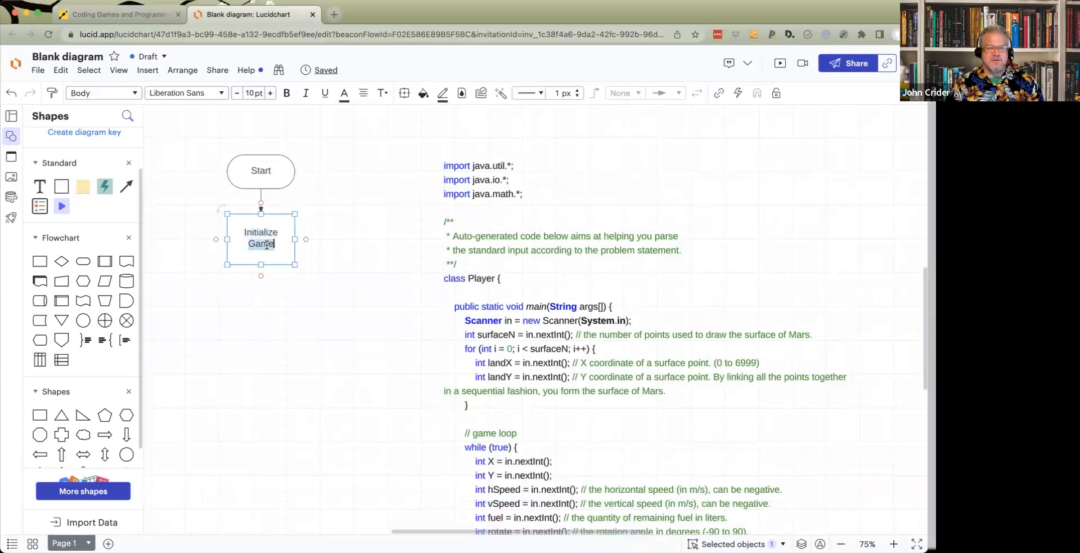
pyautogui.write('Input')
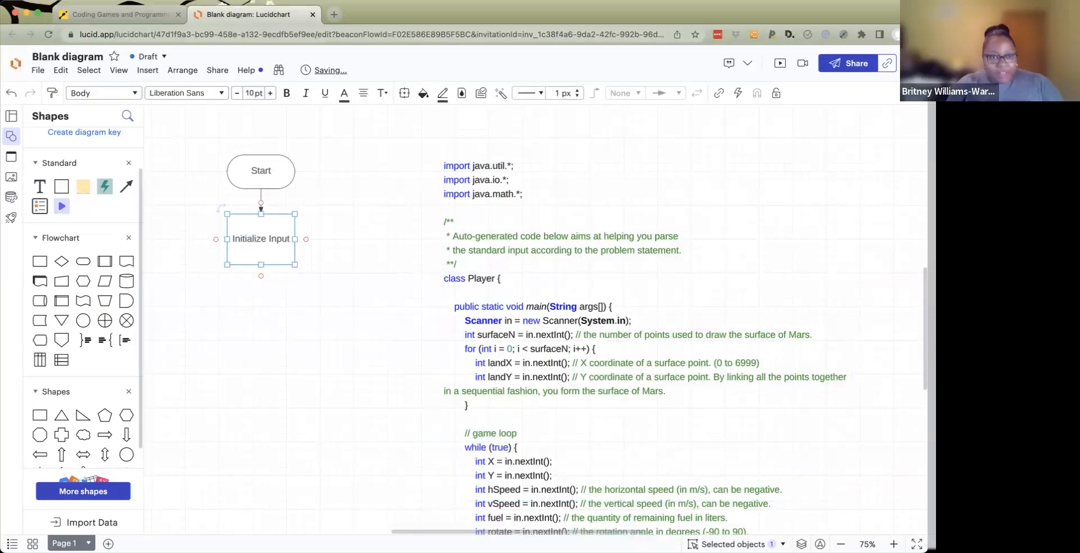